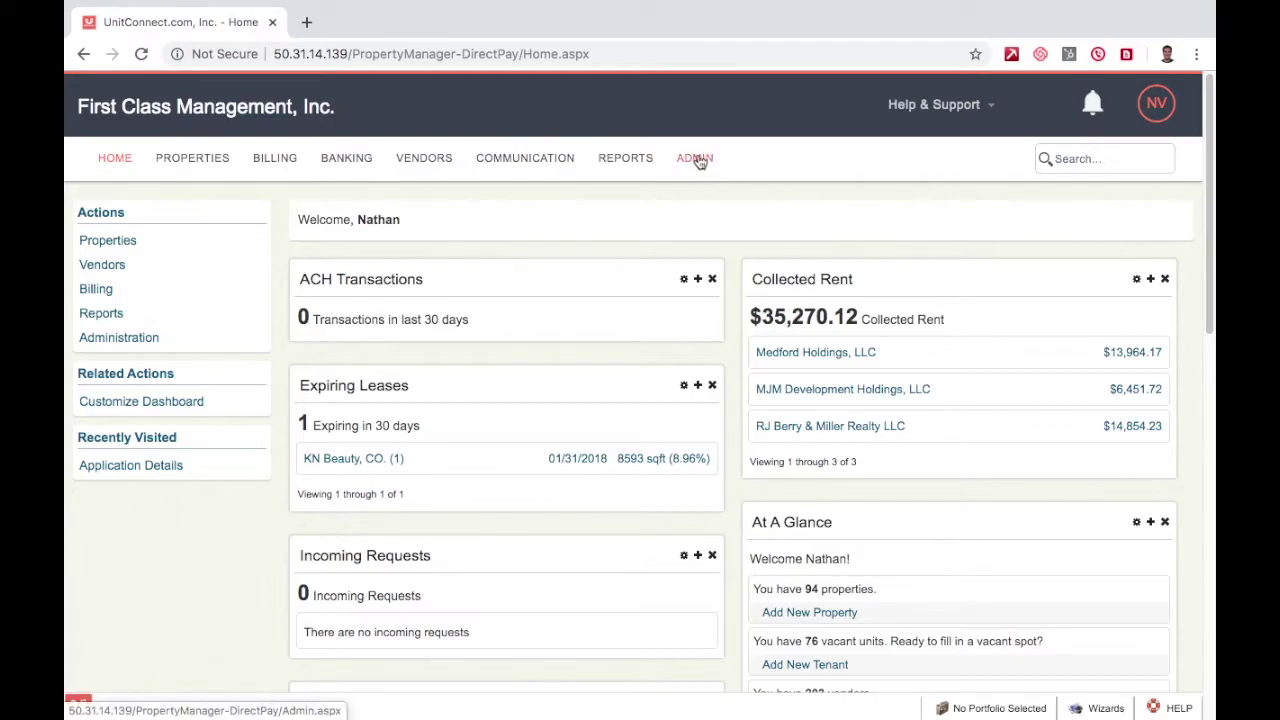
- Go to the Admin page and expand User, Application and Property Management sections
click(695, 160)
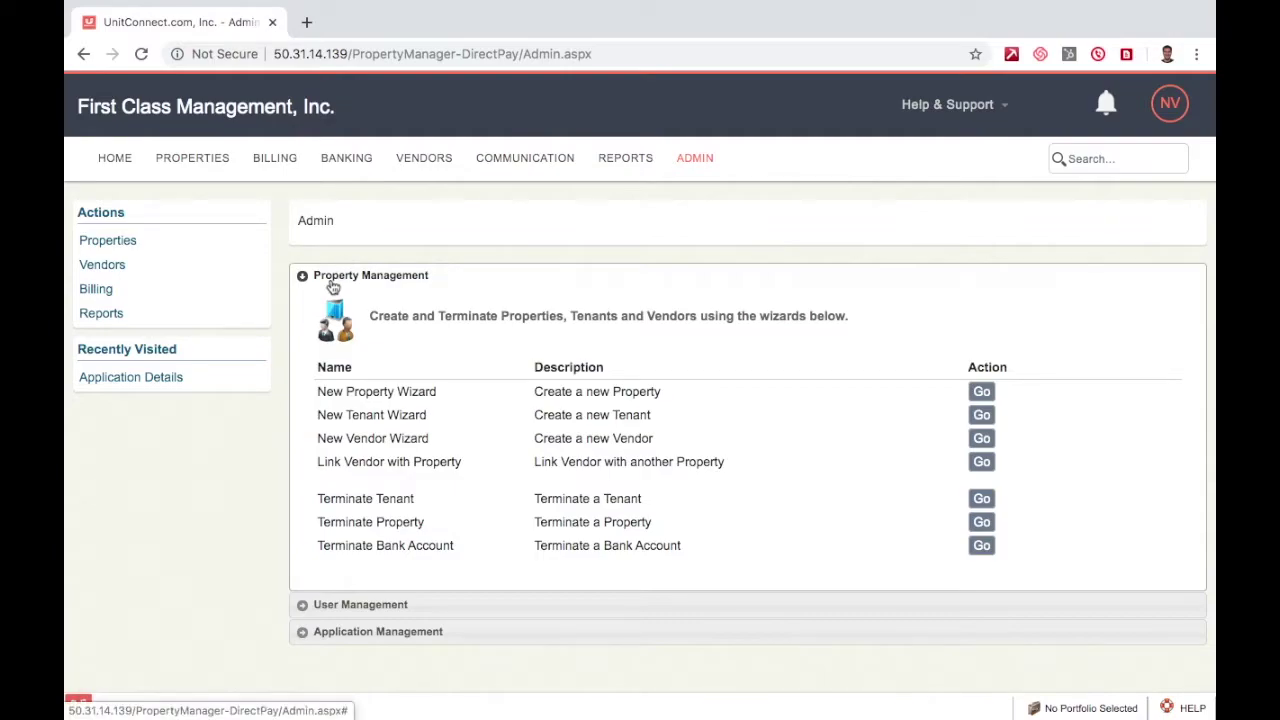
click(324, 605)
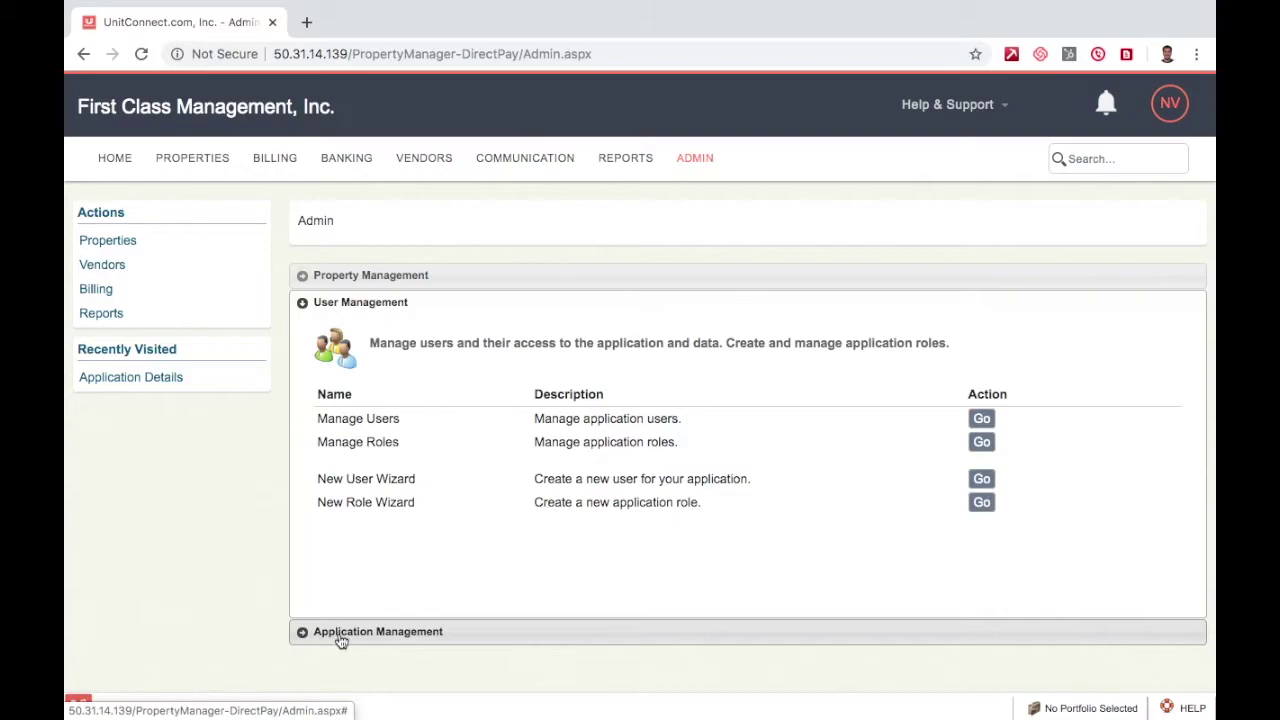
click(338, 638)
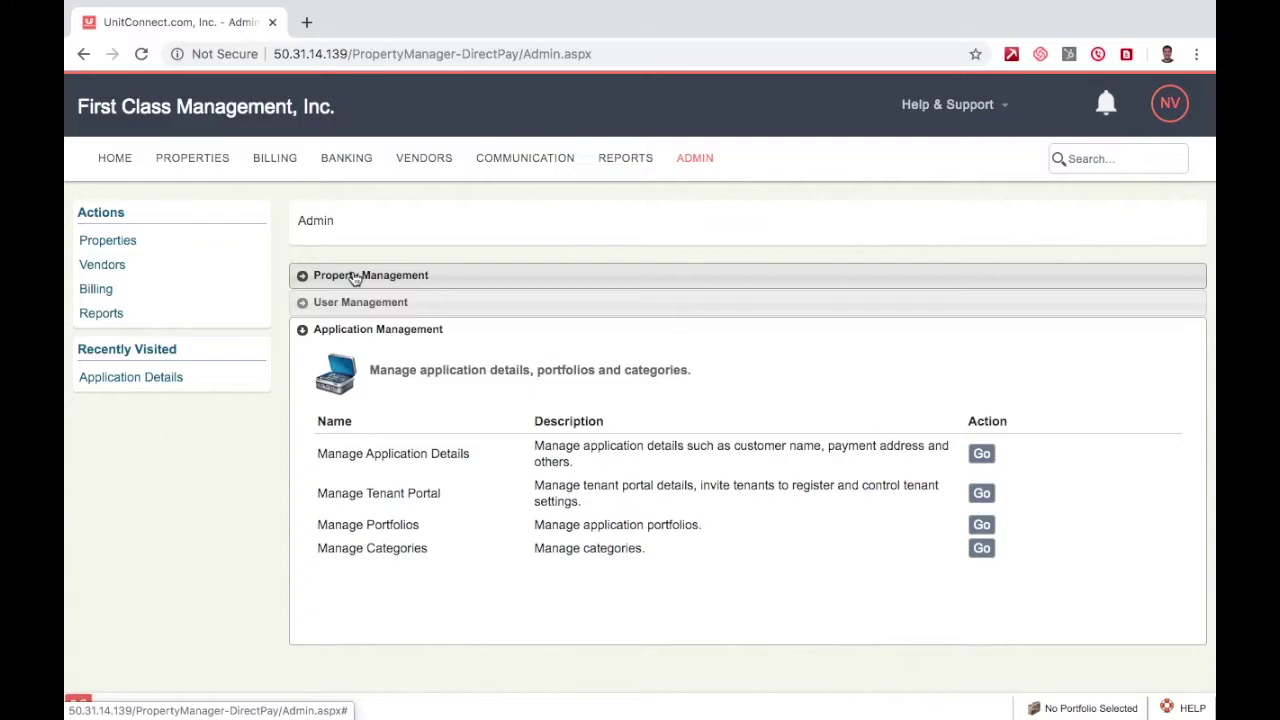
click(355, 277)
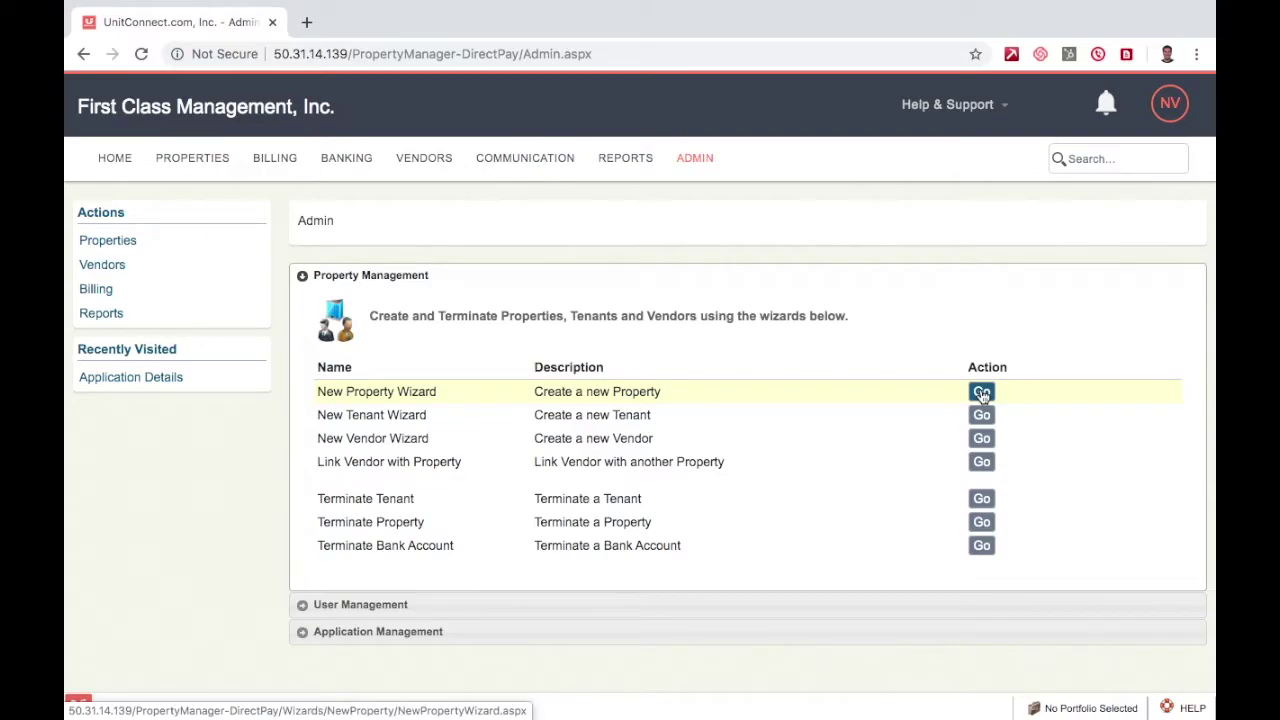
- Start the New Property Wizard for 'John's Property', Commercial - Retail Only, with 1 unit
click(982, 393)
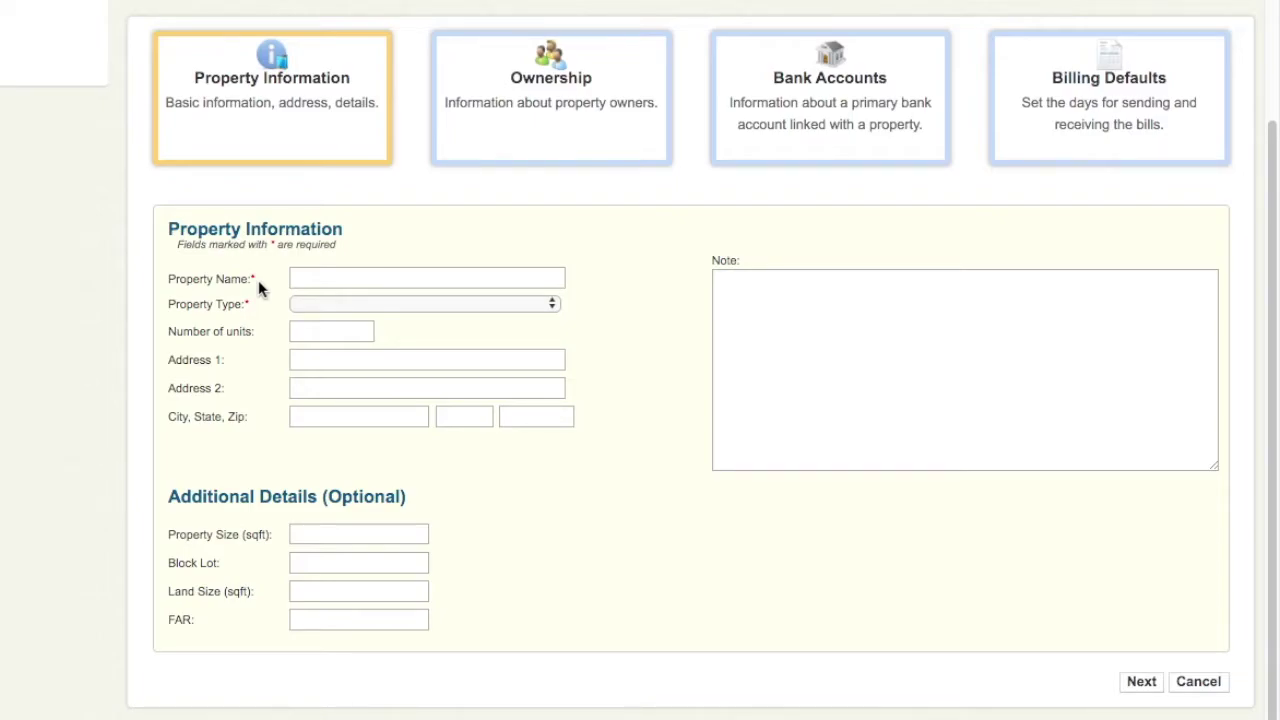
click(318, 281)
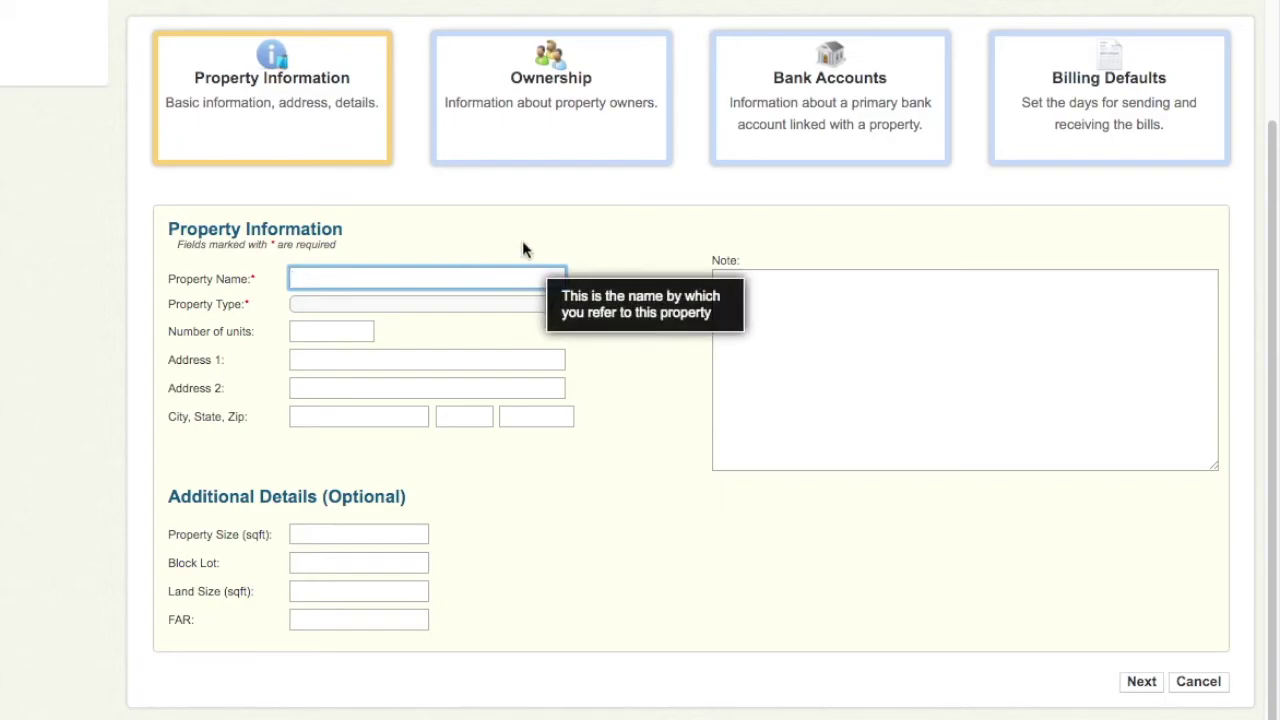
text(John's Property)
click(485, 306)
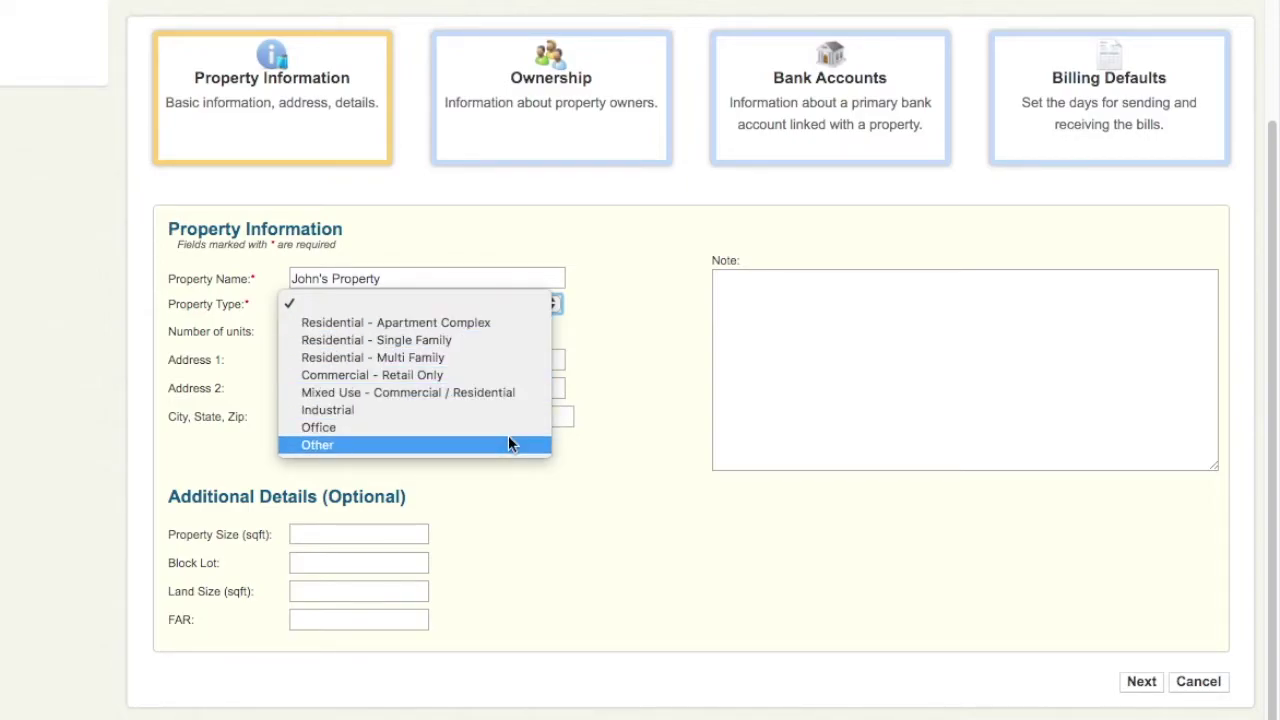
click(519, 377)
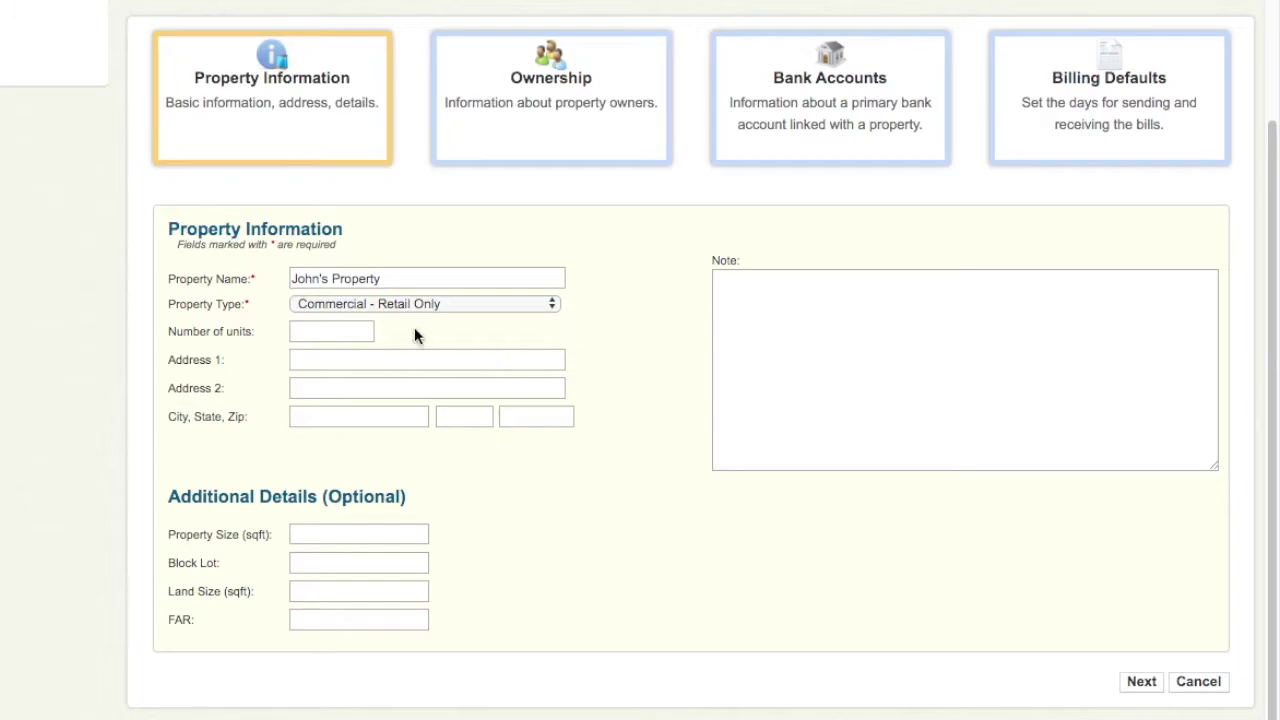
click(361, 330)
text(1)
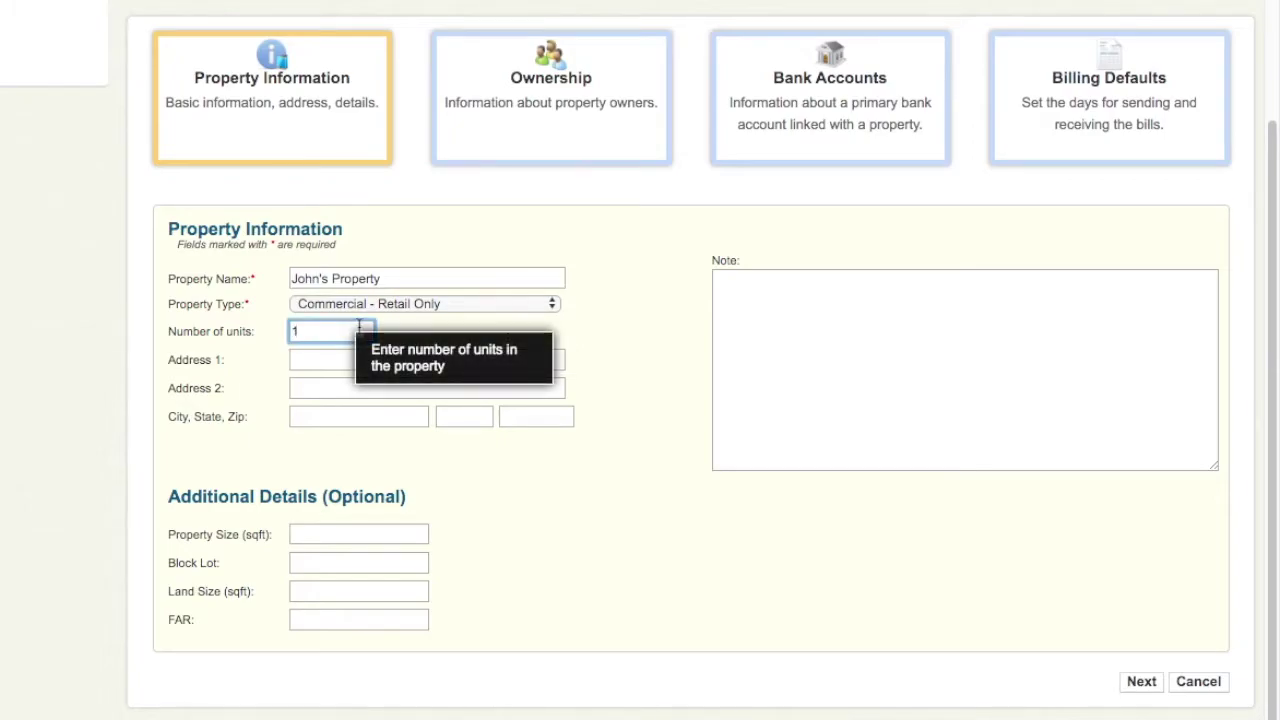
click(314, 362)
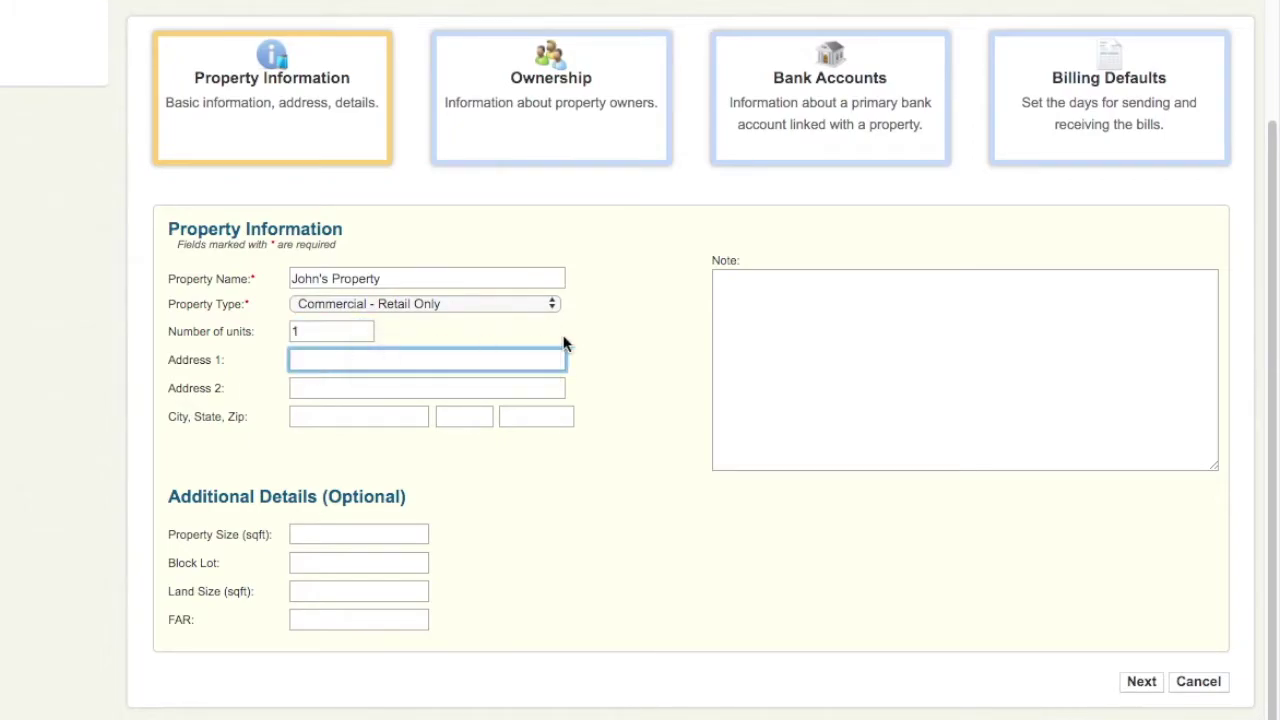
key(Tab)
key(Tab)
text(Seattle)
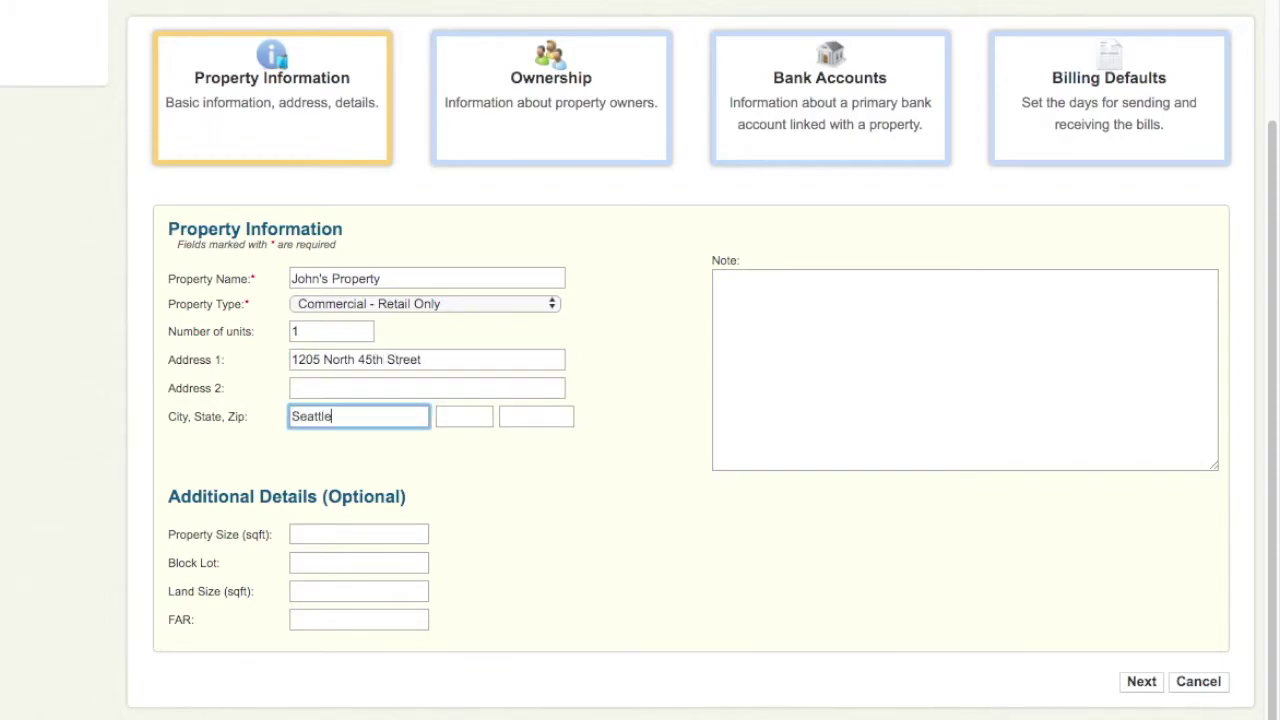
key(Tab)
text(WA)
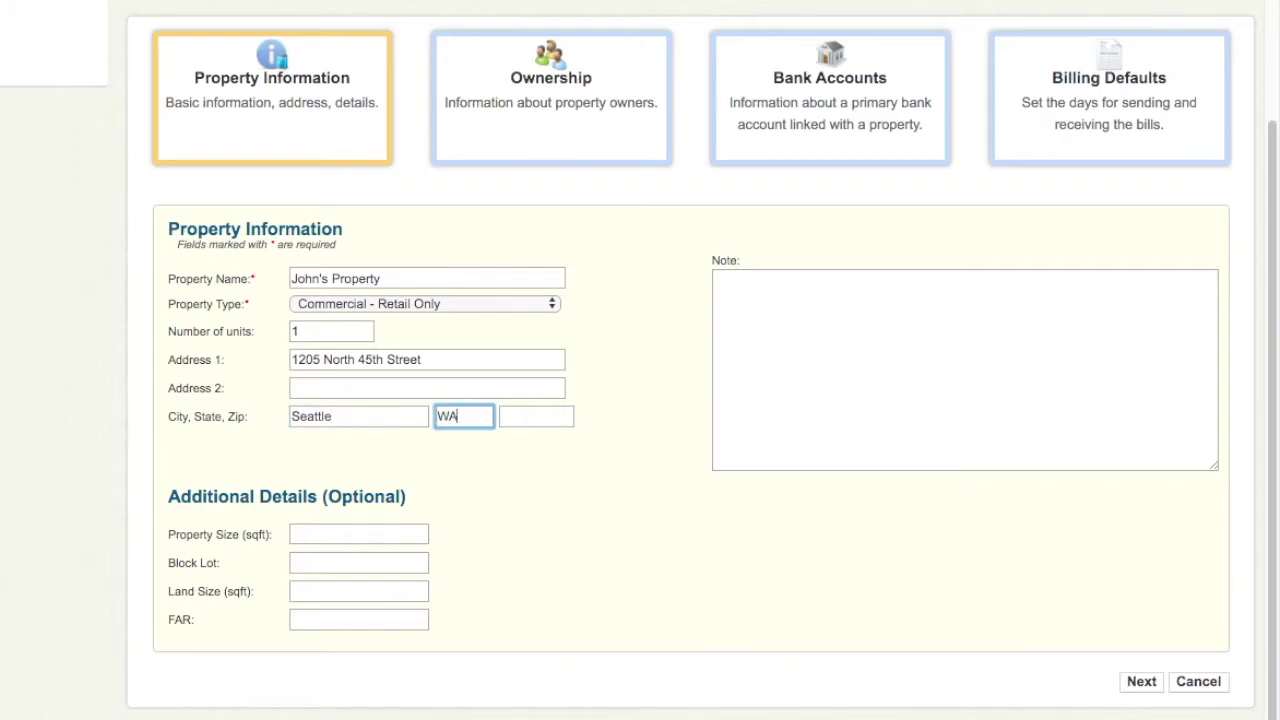
key(Tab)
text(98103)
click(639, 346)
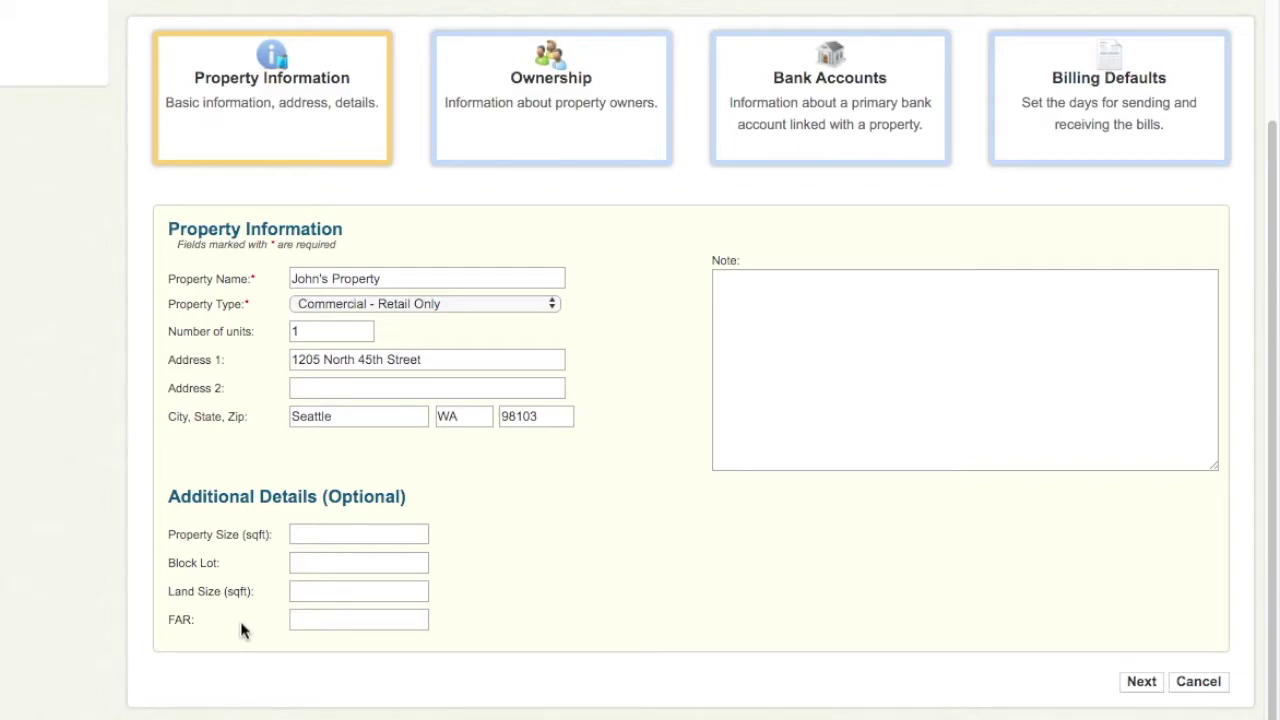
double_click(727, 262)
click(868, 550)
- Add and save an owner with first and last name, a 100 share and an as-of date
click(1145, 688)
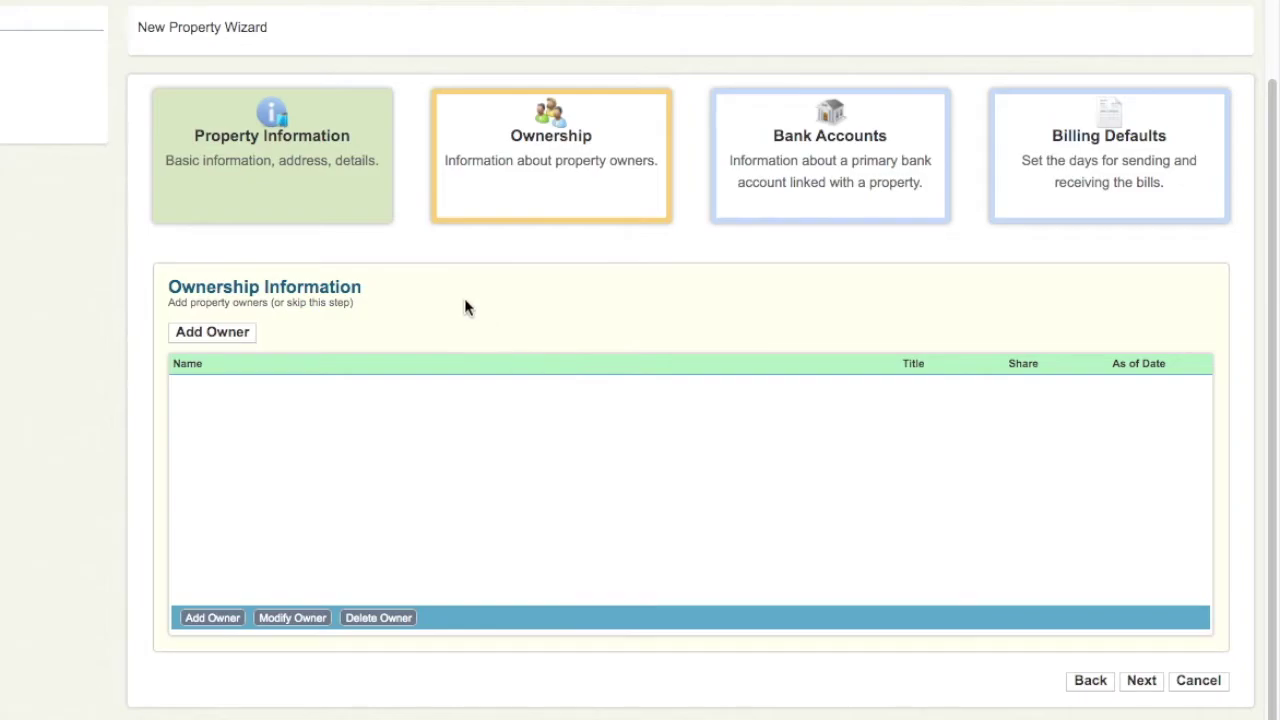
click(229, 339)
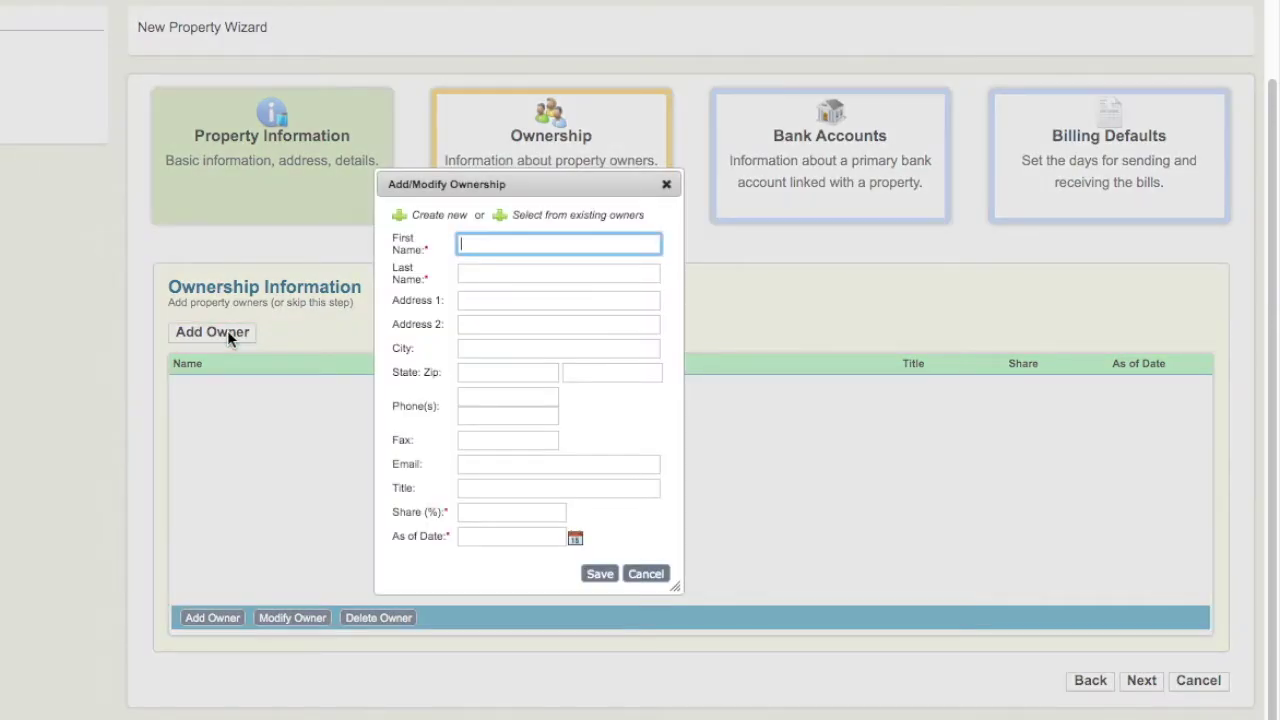
text(John)
key(Tab)
text(Smith)
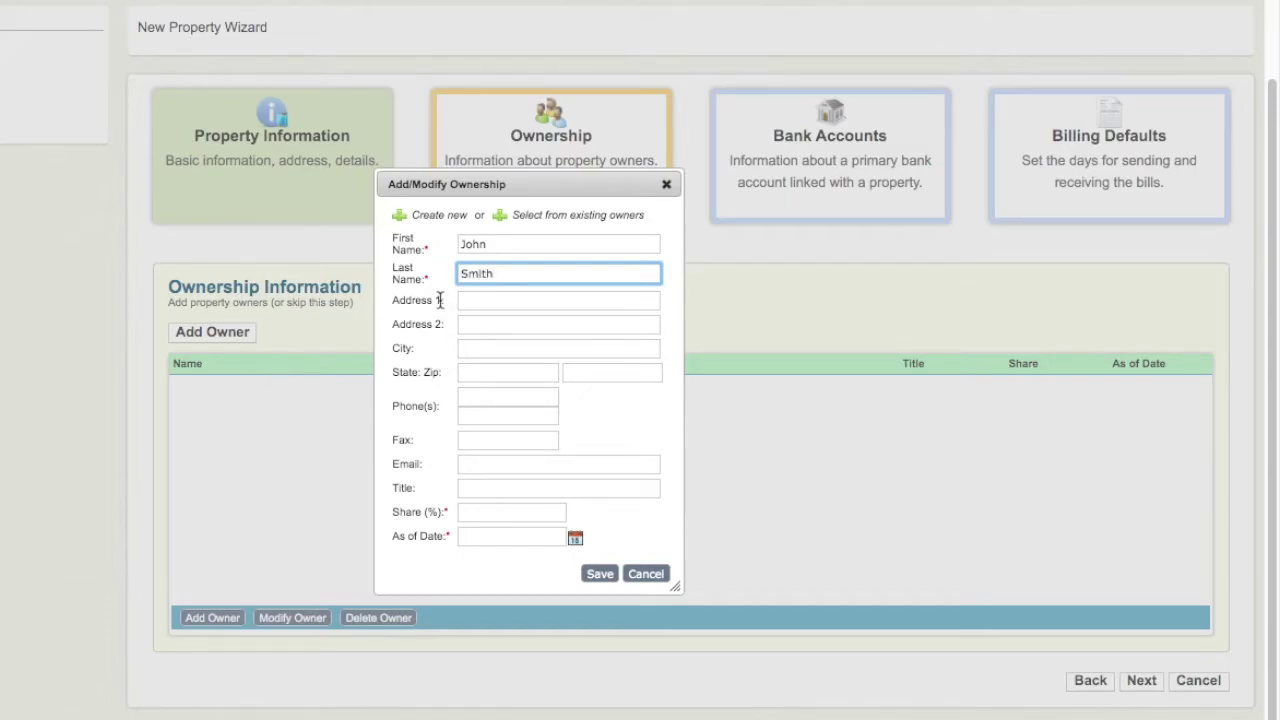
click(473, 517)
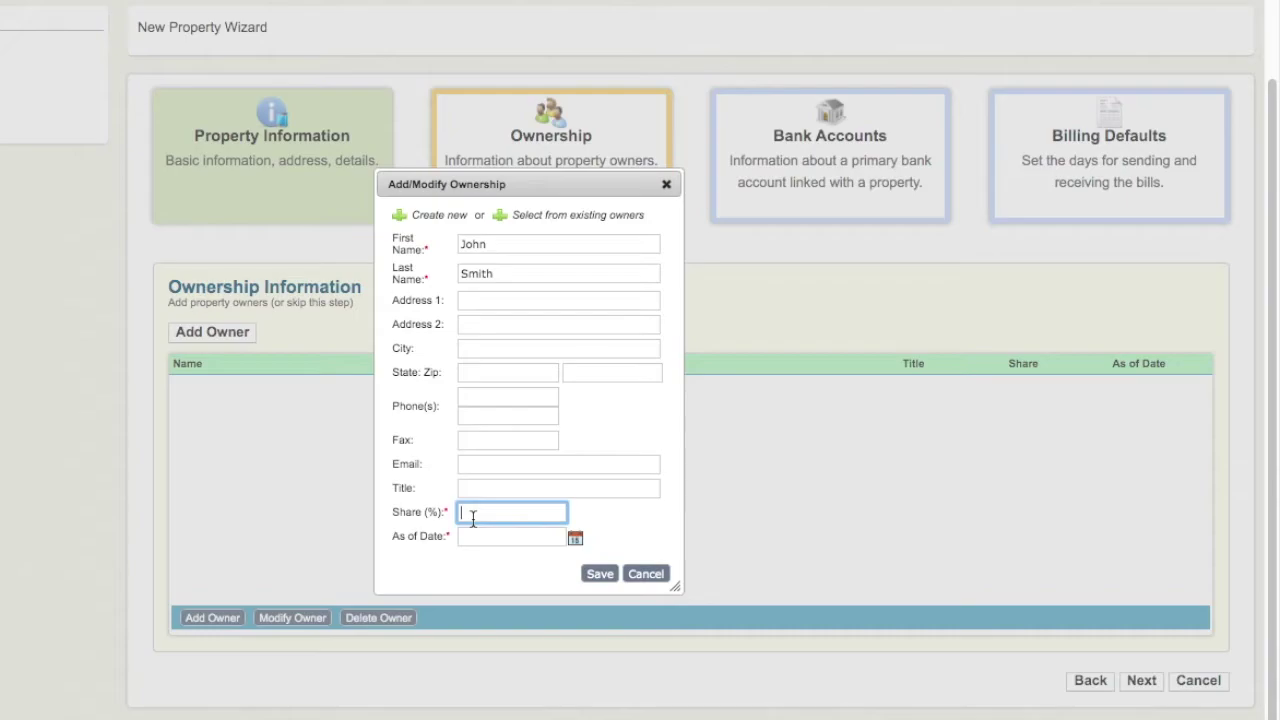
text(100)
key(Tab)
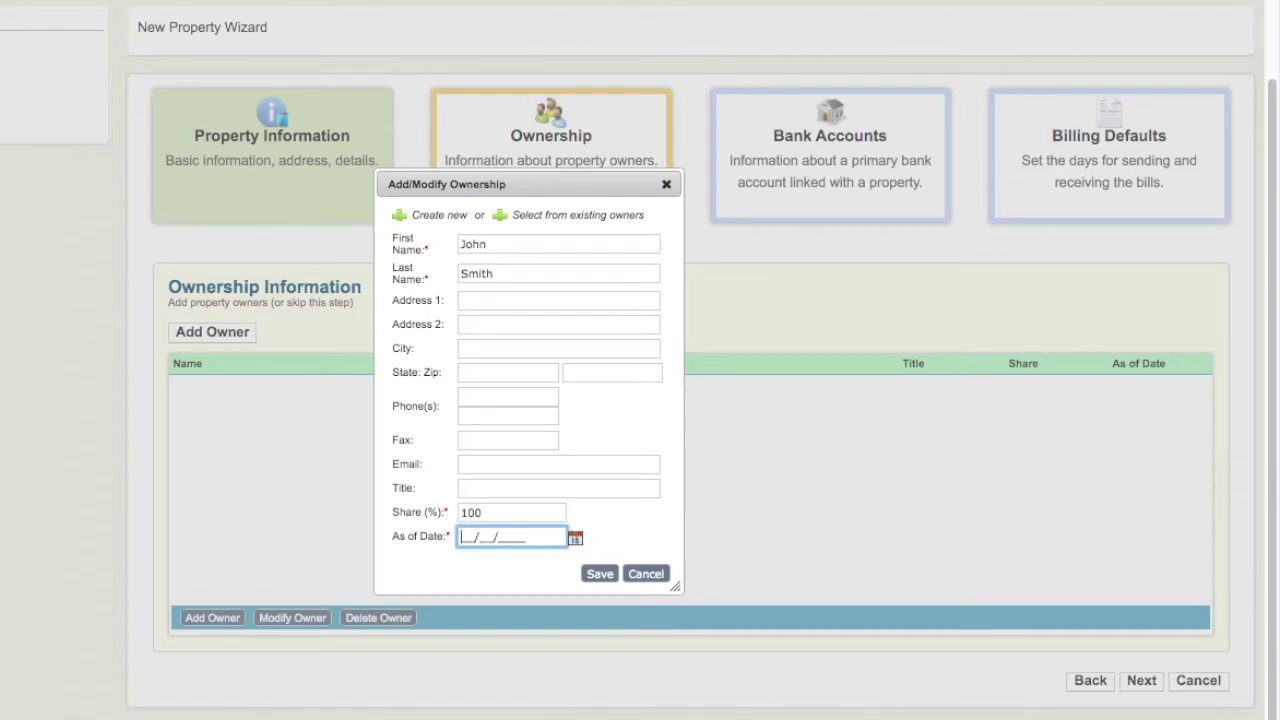
text(01/01/2019)
click(600, 574)
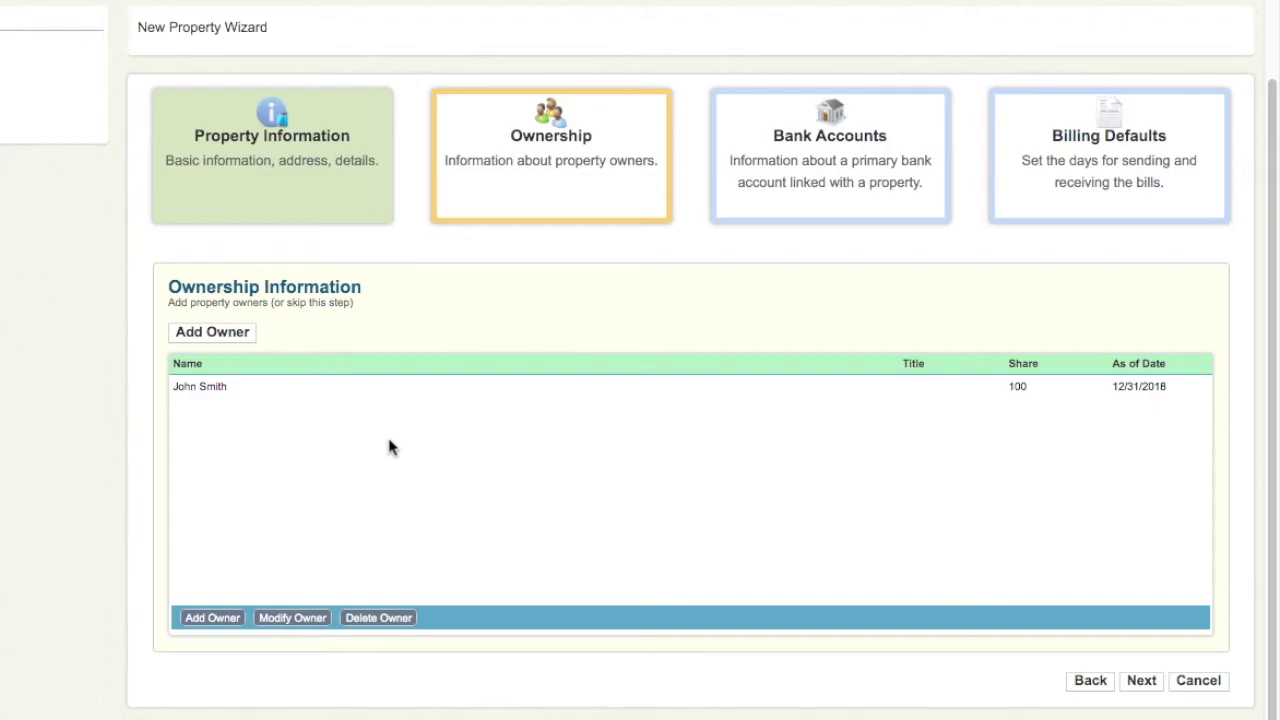
- Enter a Checking bank account named 'John's Property' at Wells Fargo
click(1143, 685)
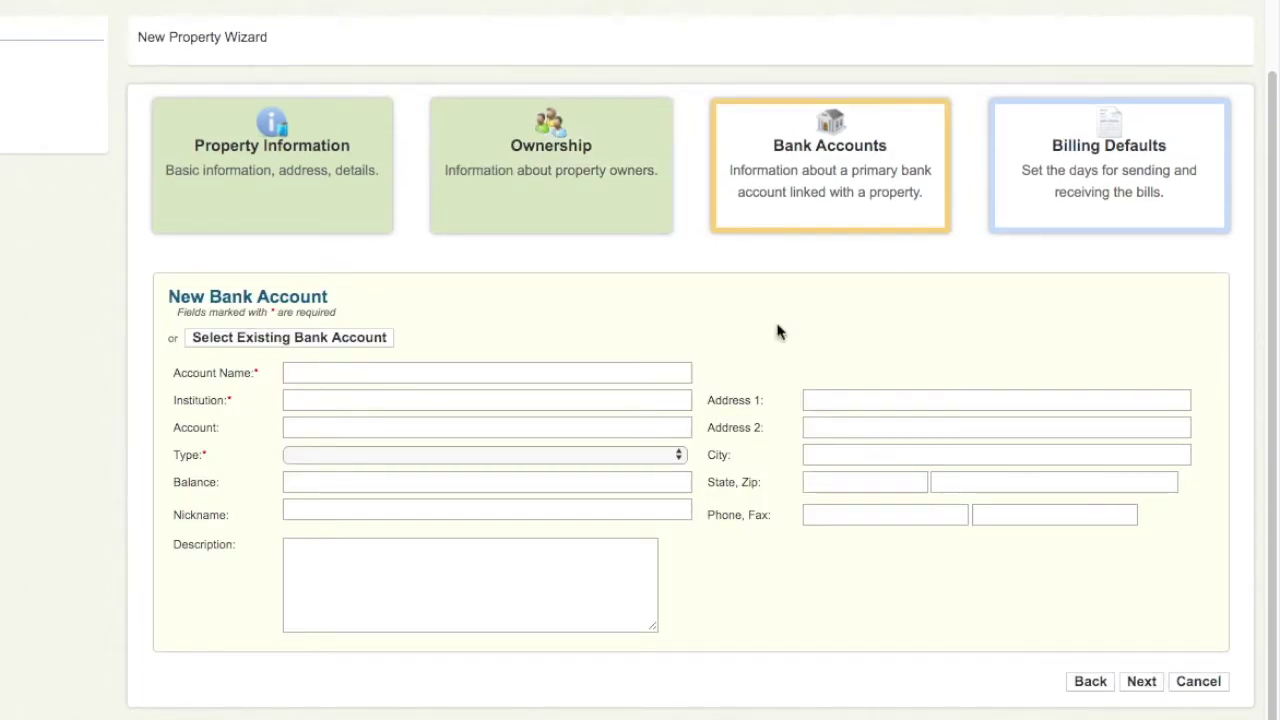
click(542, 367)
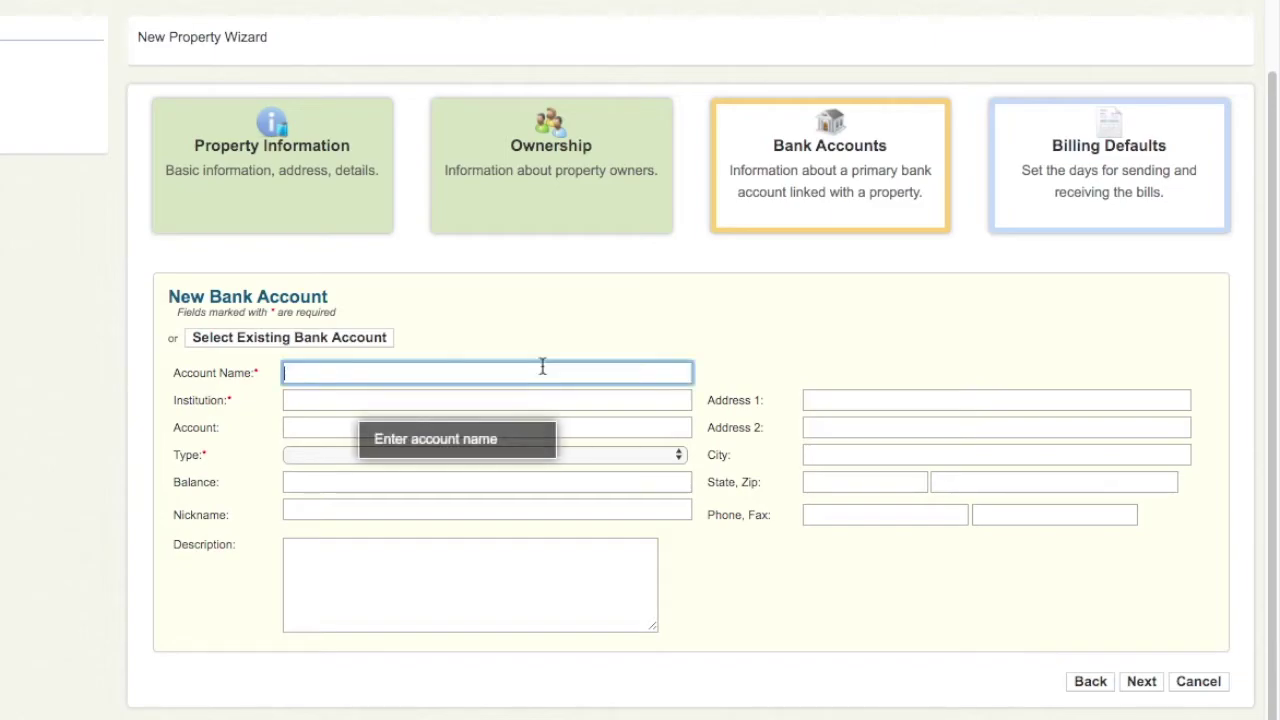
text(John'S)
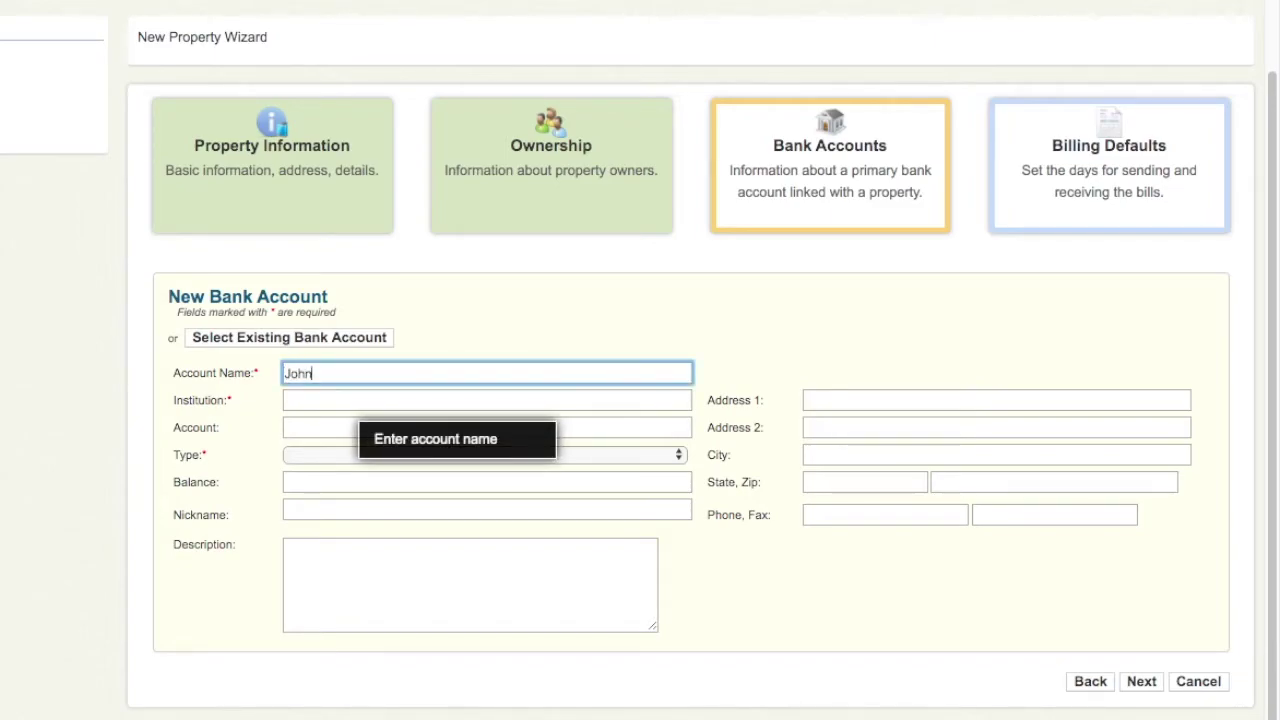
key(BackSpace)
key(BackSpace)
text(s Property)
key(Tab)
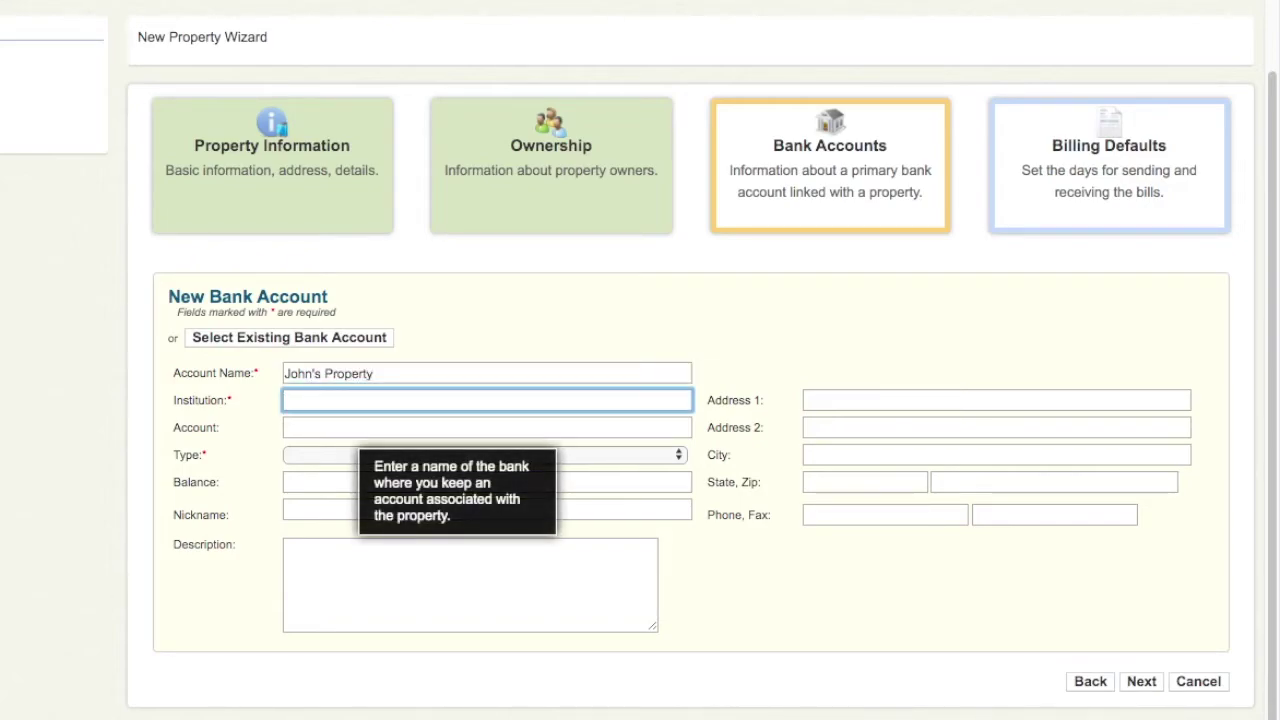
text(Wells Far)
text(go)
key(Tab)
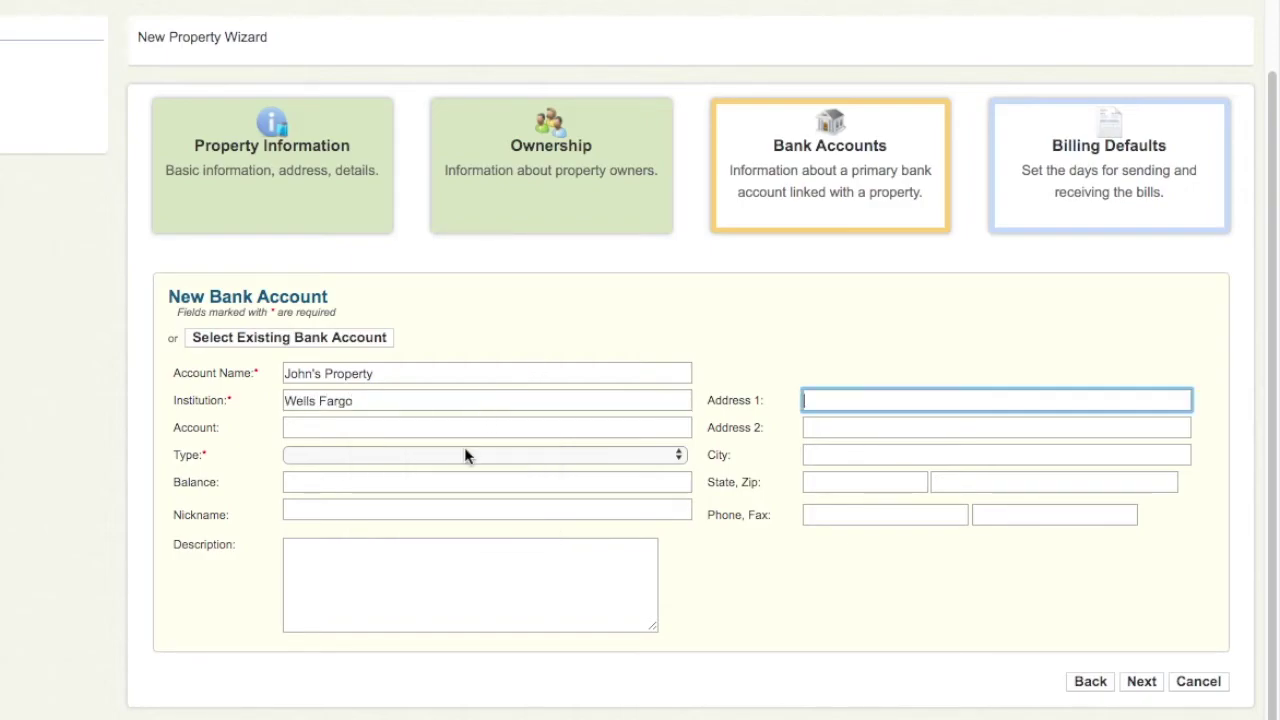
click(465, 452)
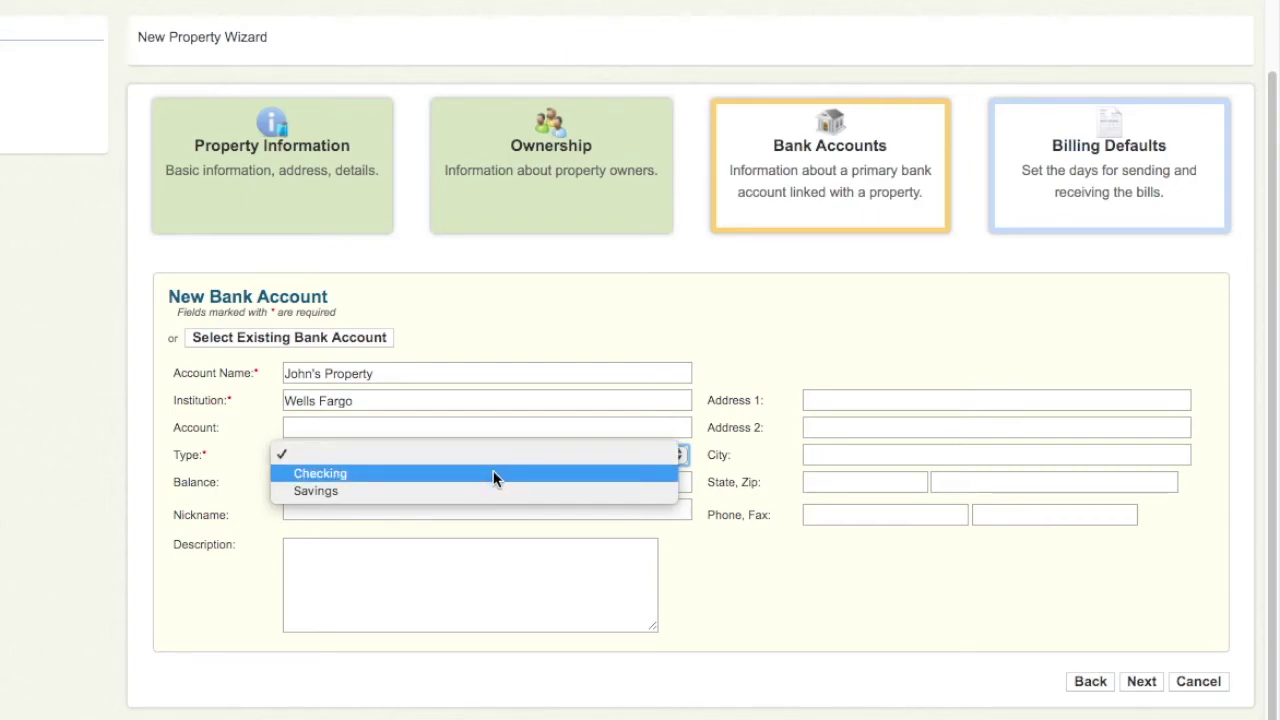
click(493, 474)
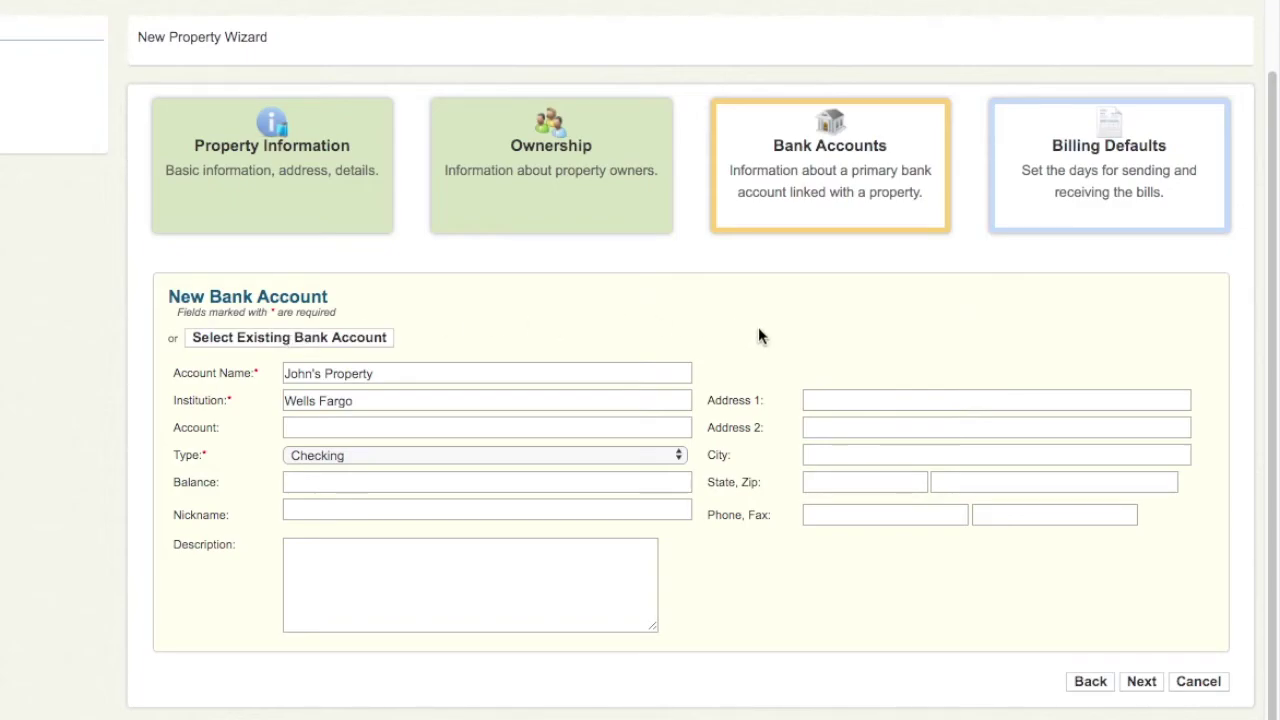
- Keep billing days 25 and 5, then finish and confirm the new property
click(1143, 684)
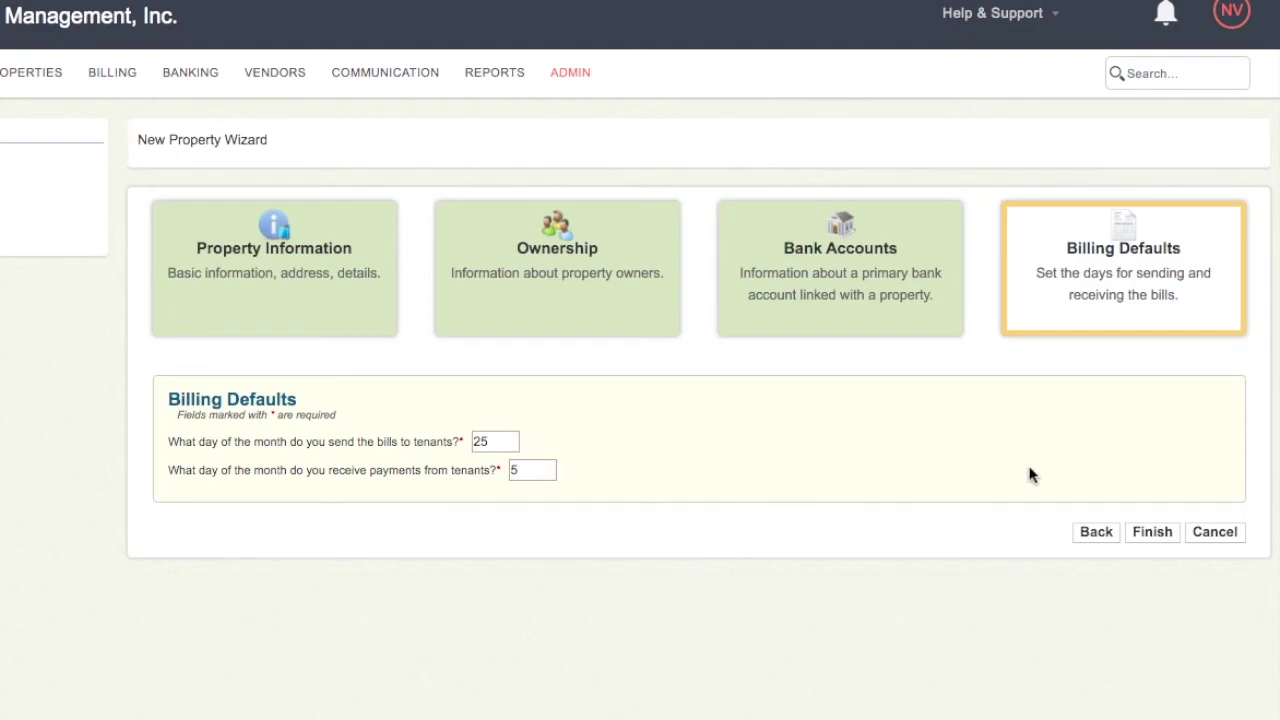
click(1158, 531)
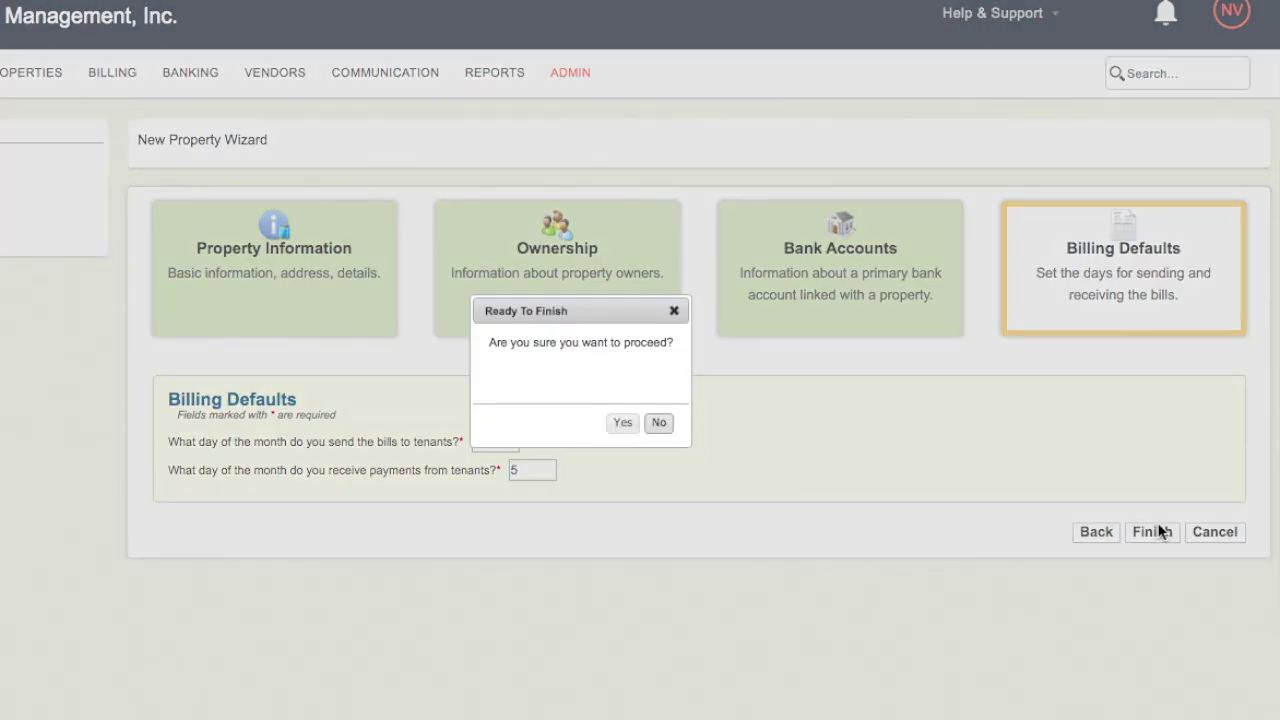
click(632, 424)
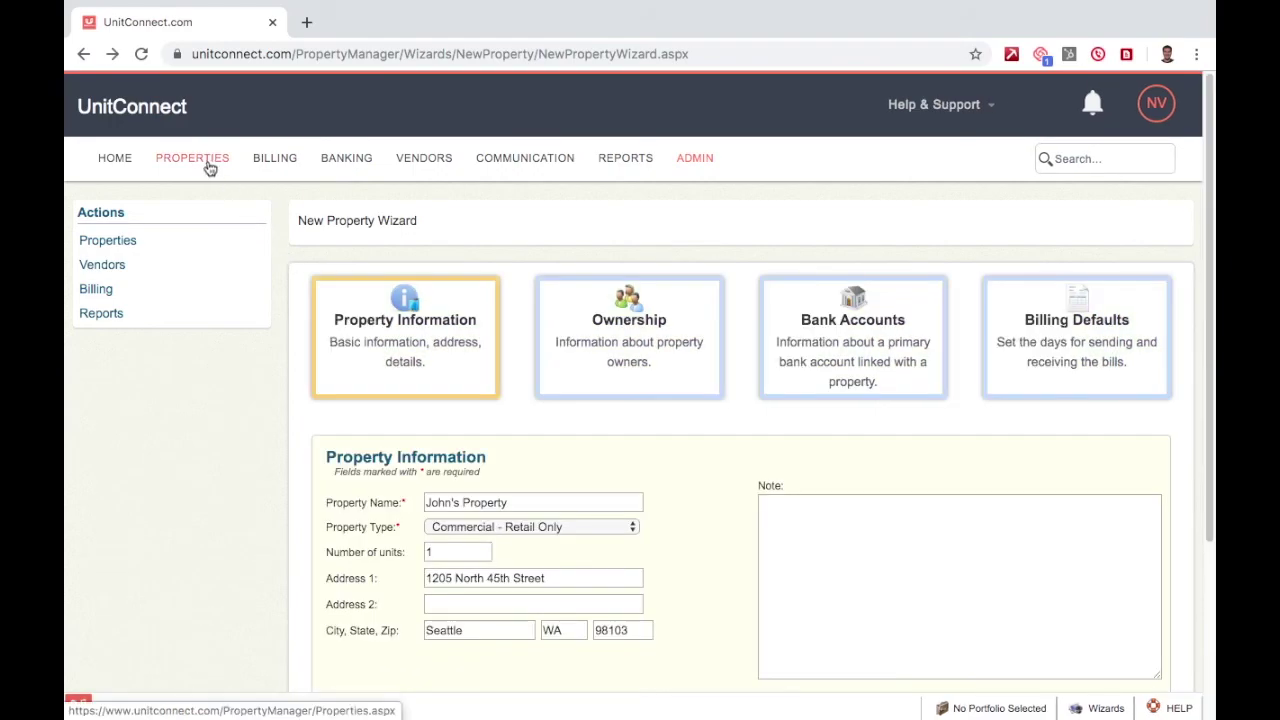
- Show the Properties list and dismiss the wizard tip
click(210, 168)
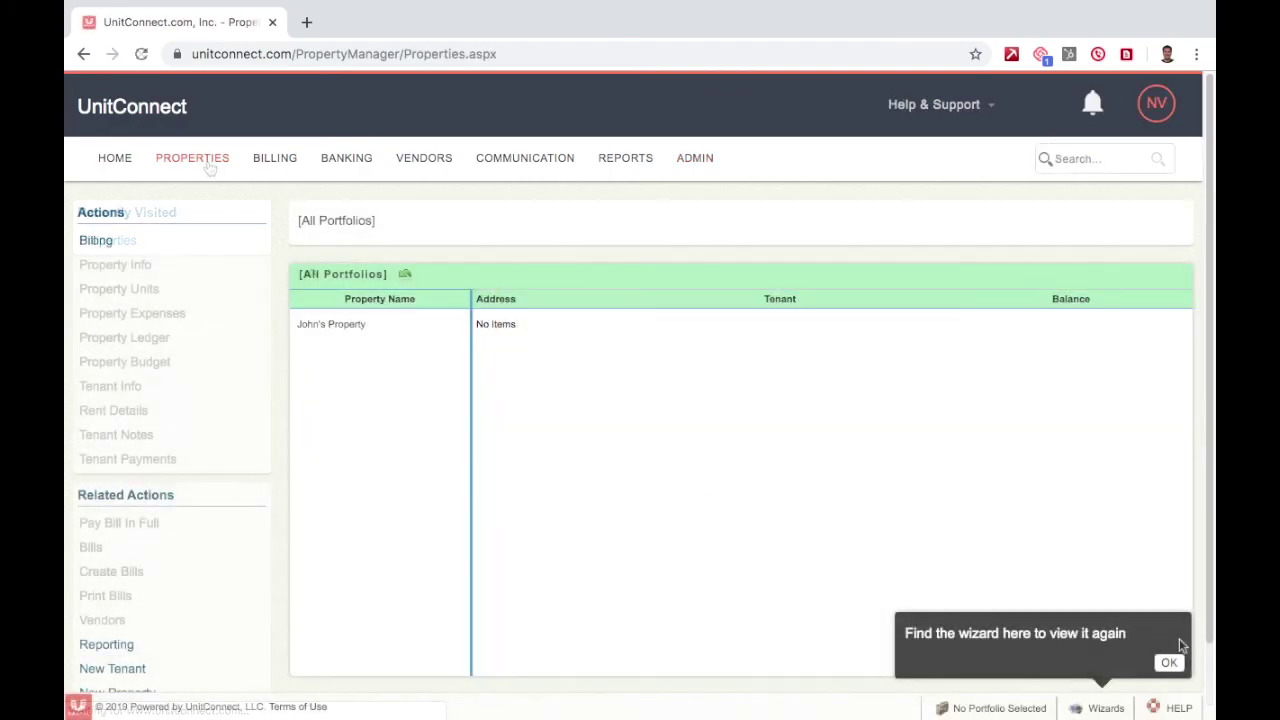
click(1168, 663)
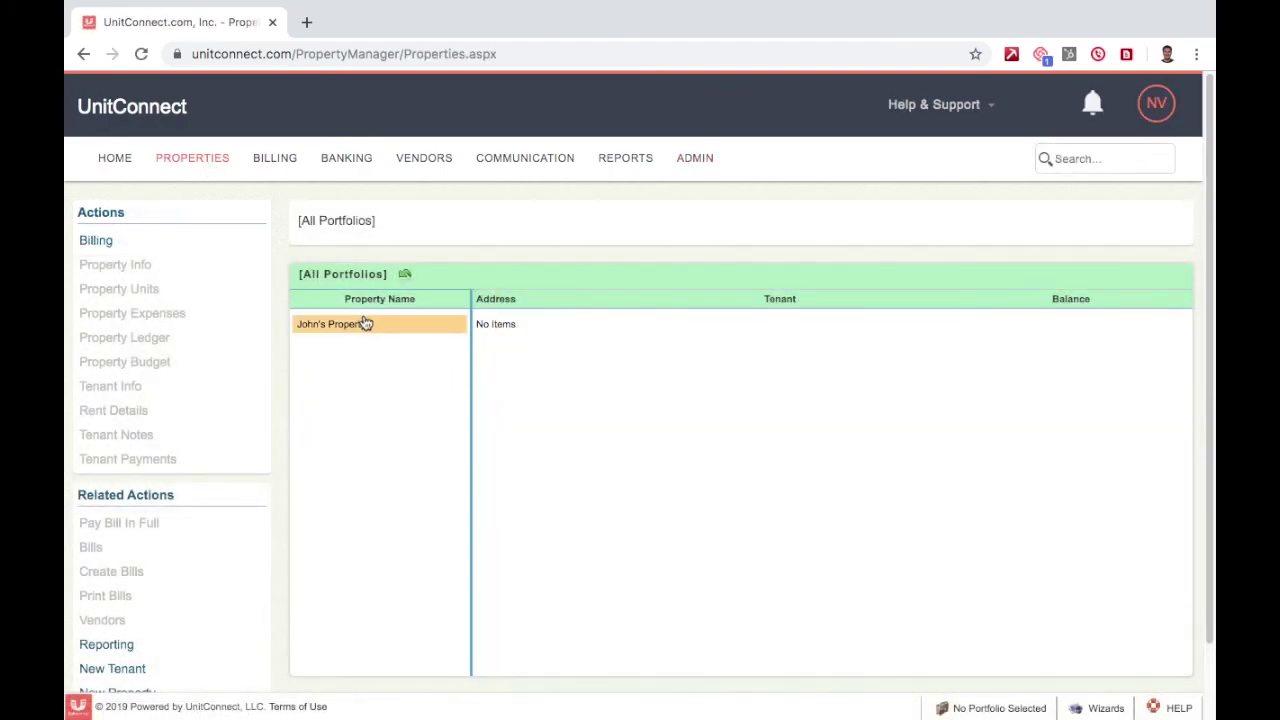